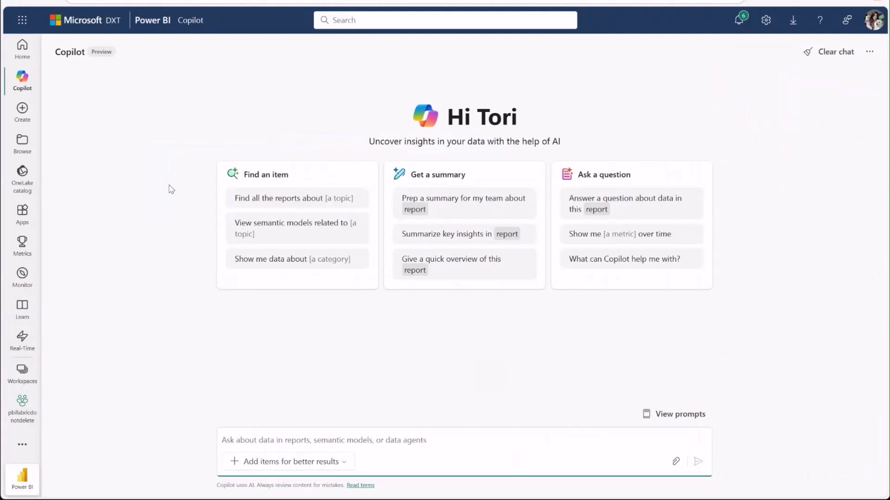
# Ask Copilot 'Show monthly spending trends in tourism' and answer from the second Tourism Analysis item
pyautogui.click(287, 440)
pyautogui.write('Sh')
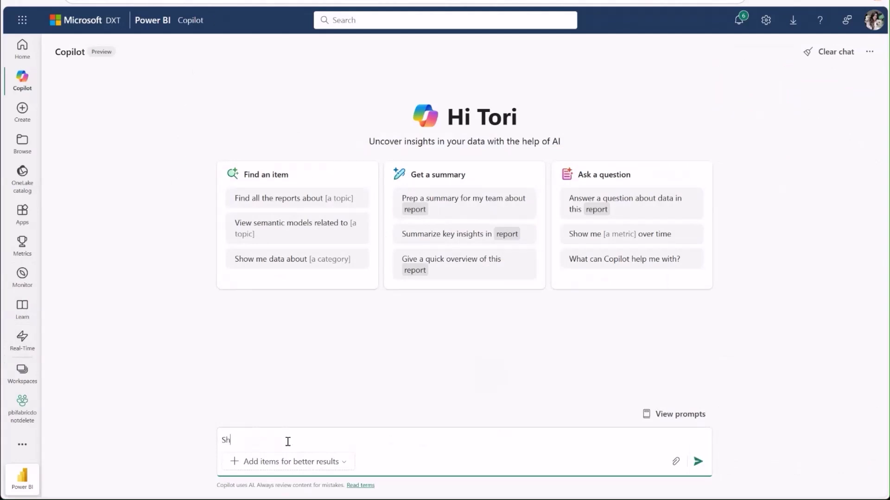
pyautogui.write('ow monthly spending trends in tourism')
pyautogui.press('Return')
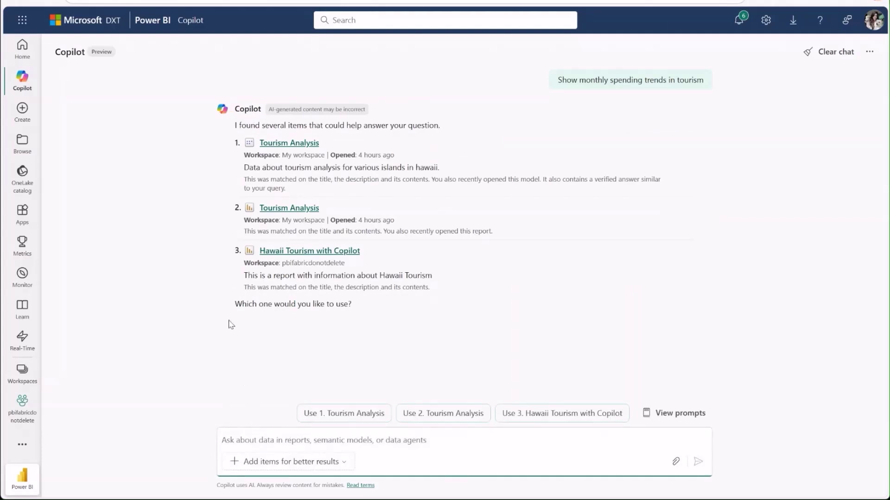
pyautogui.click(441, 414)
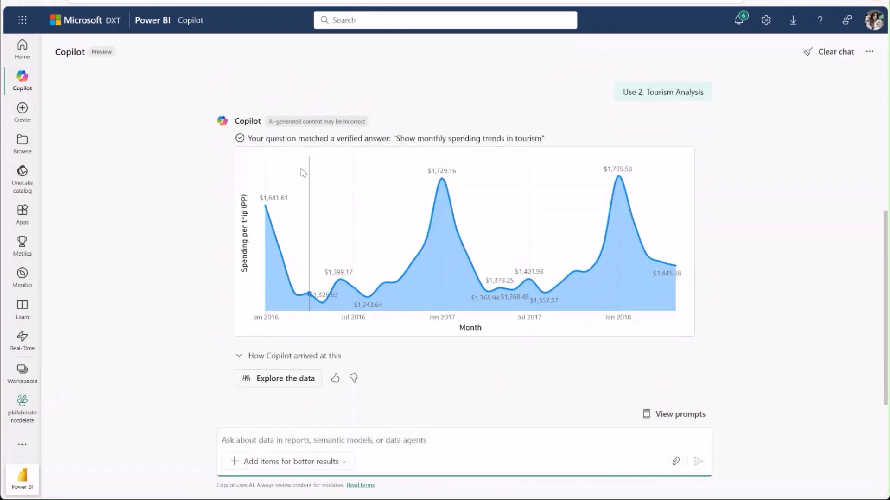
# Expand how Copilot arrived at the chart and open it in Explore the data
pyautogui.click(292, 357)
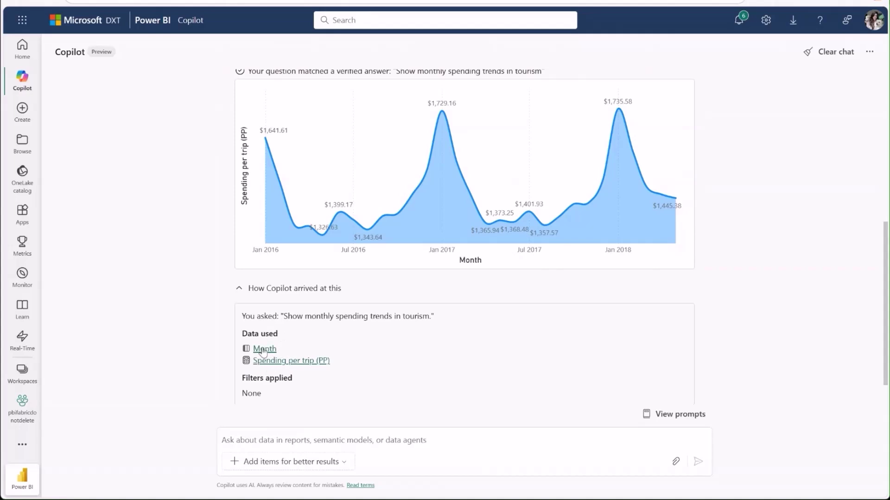
pyautogui.scroll(-1, 408, 327)
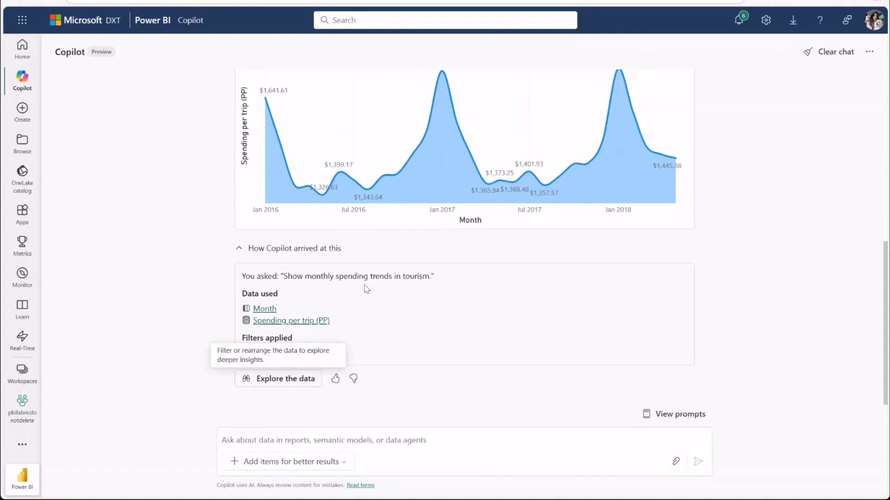
pyautogui.click(269, 380)
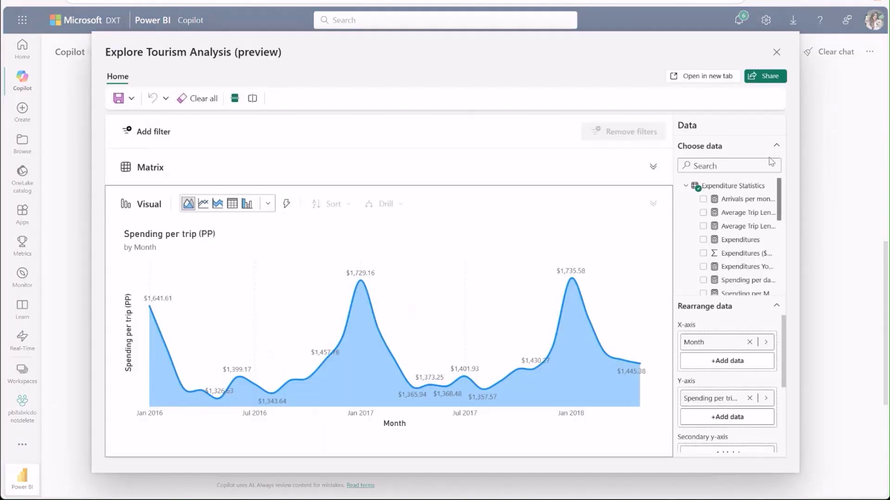
# Move Visitors Arrivals to the secondary y-axis and filter Islands > Island to Hawai'i
pyautogui.scroll(-3, 752, 239)
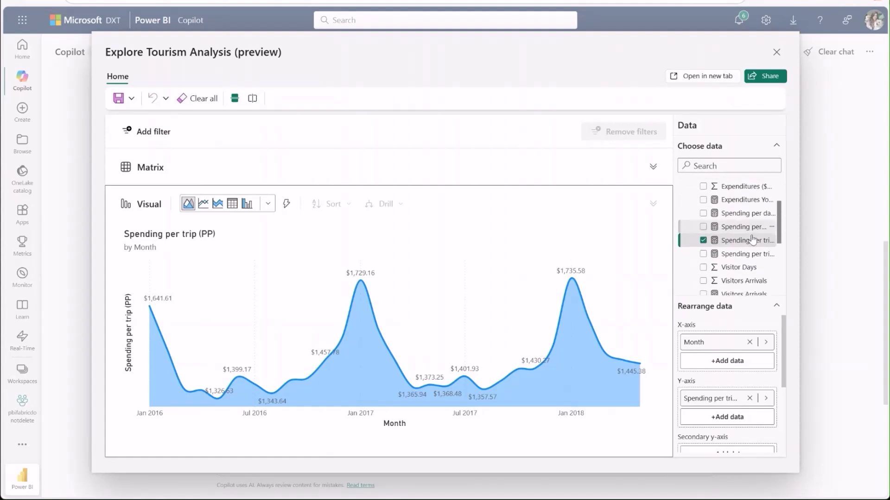
pyautogui.moveTo(741, 223); pyautogui.dragTo(730, 378)
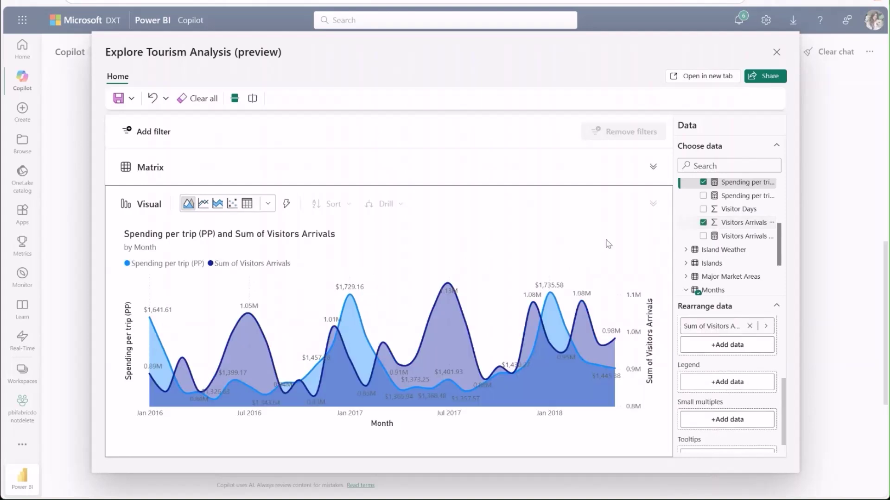
pyautogui.click(164, 132)
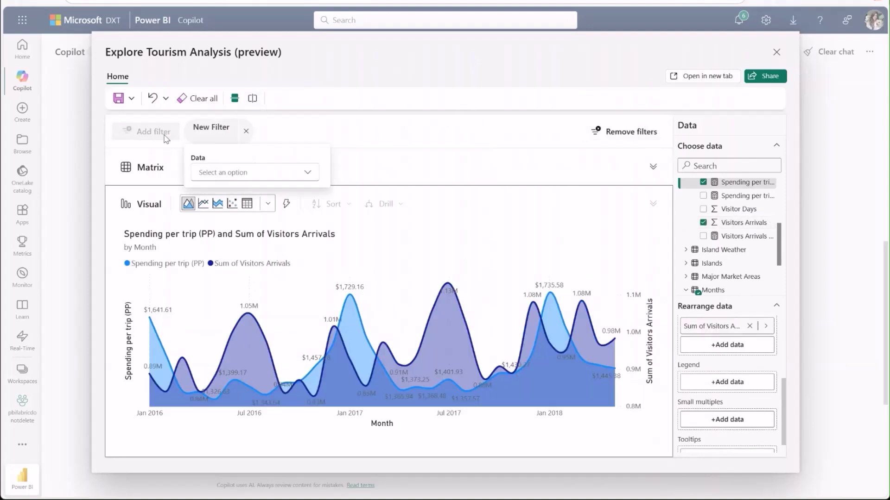
pyautogui.click(219, 172)
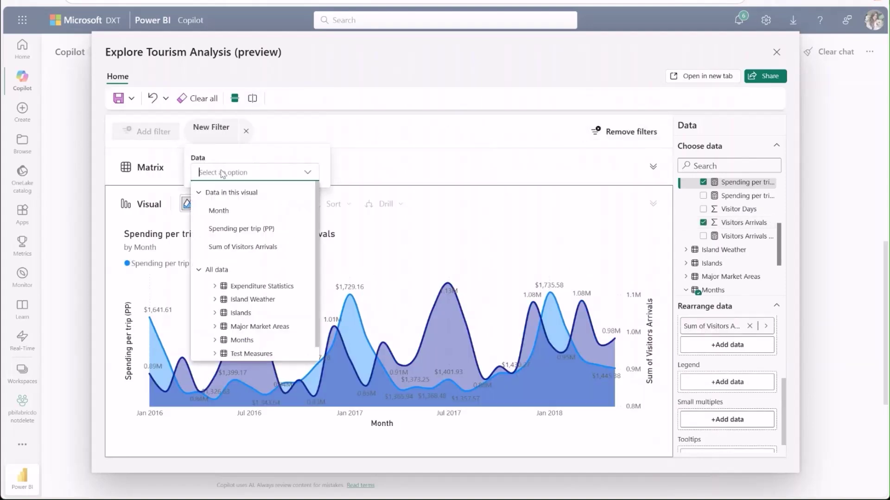
pyautogui.click(241, 314)
pyautogui.click(252, 339)
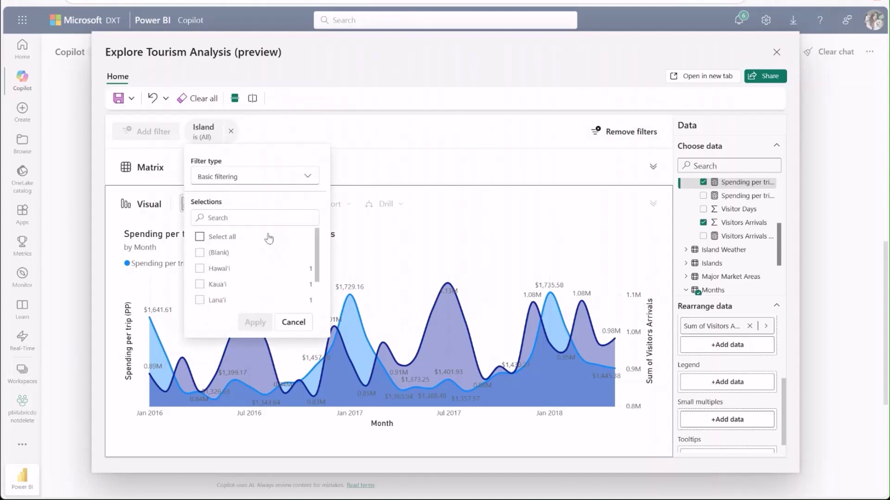
pyautogui.click(218, 269)
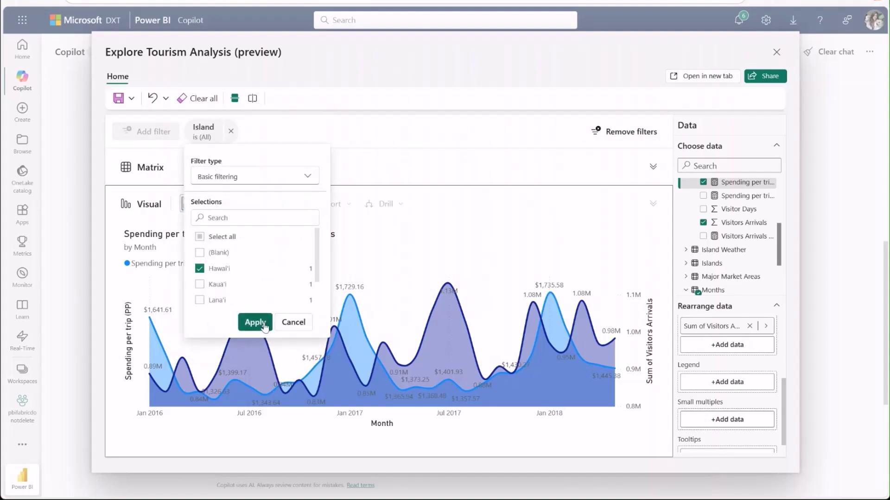
pyautogui.click(255, 322)
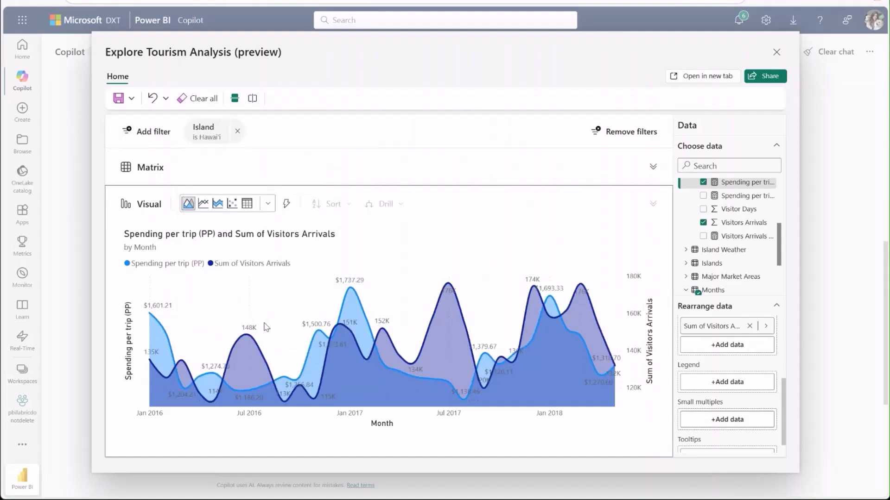
# Switch the chart to a line chart and toggle the Matrix view on and off
pyautogui.click(208, 204)
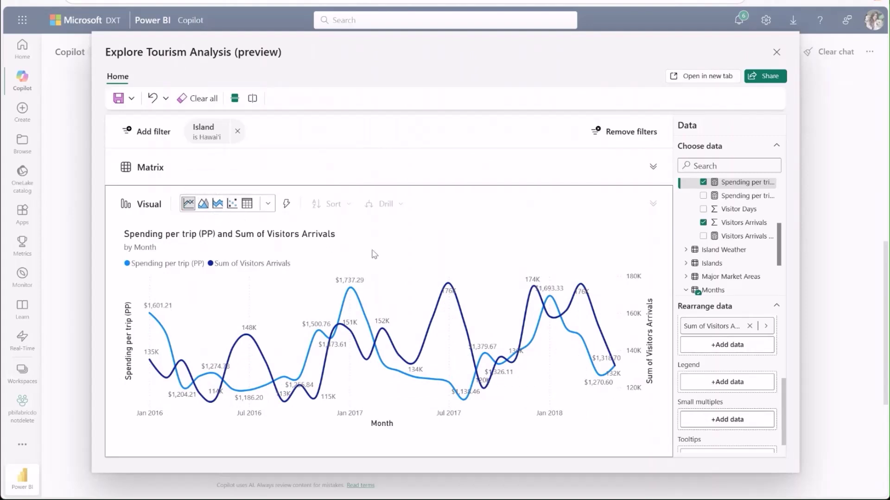
pyautogui.click(653, 167)
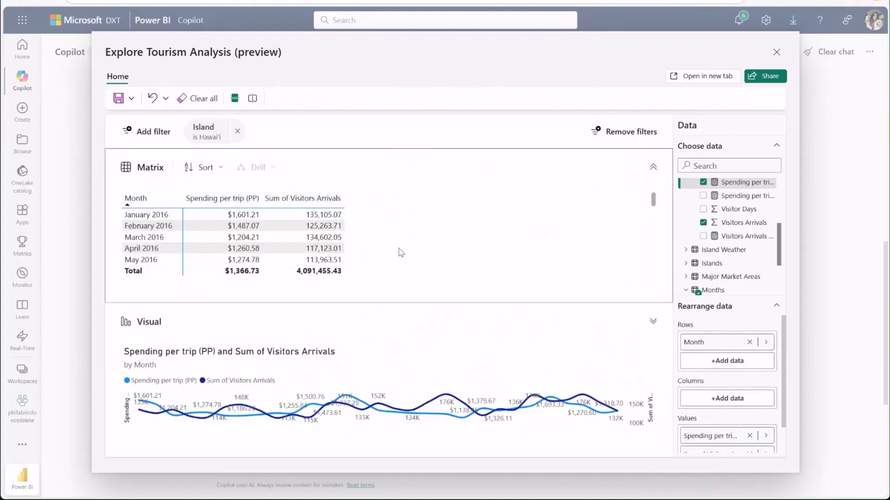
pyautogui.click(653, 167)
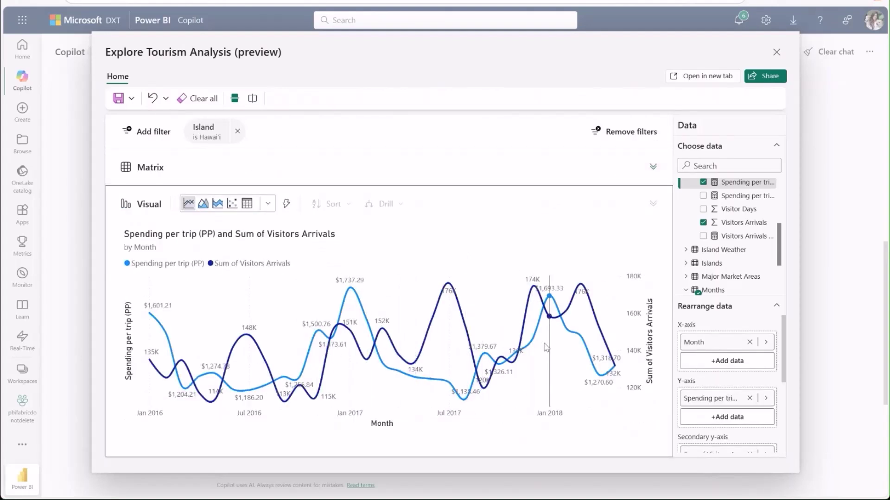
# Close the exploration and ask Copilot 'Summarize different influences on spending'
pyautogui.click(777, 52)
pyautogui.click(319, 436)
pyautogui.write('S')
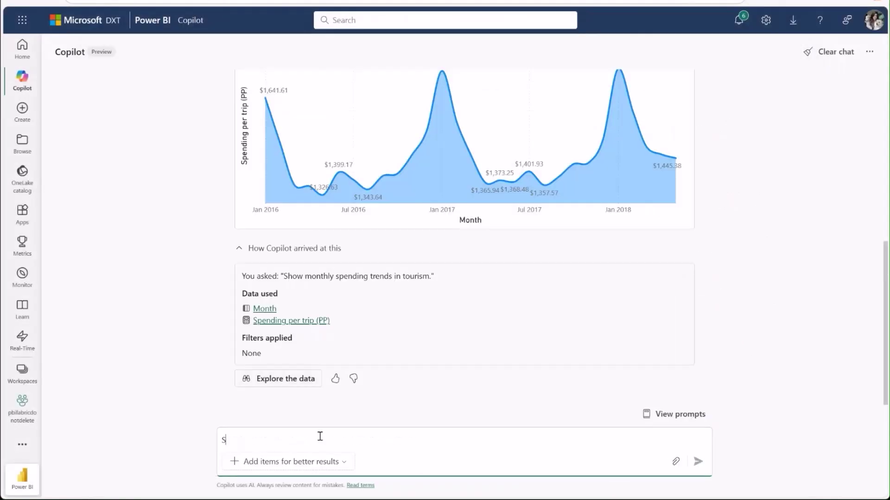
pyautogui.write('ummarize differen')
pyautogui.press('BackSpace')
pyautogui.press('BackSpace')
pyautogui.press('BackSpace')
pyautogui.write('erent influences on spending')
pyautogui.press('Return')
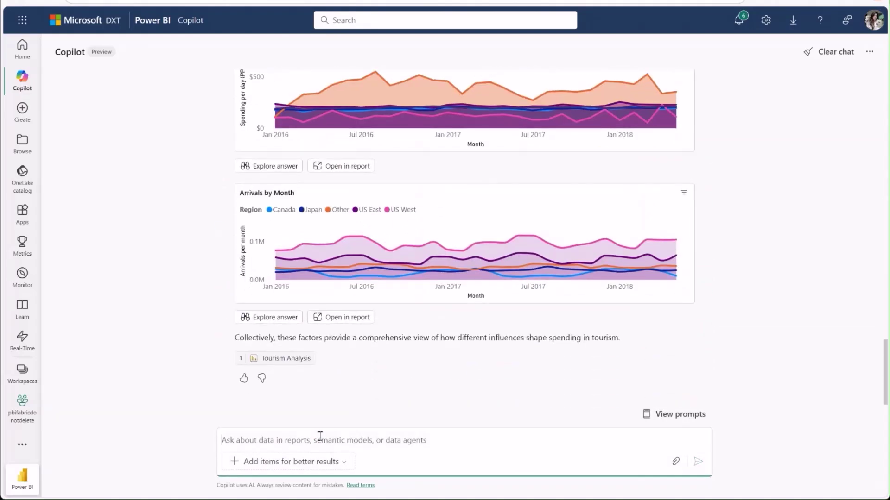
# Review the seven spending factors and charts, then start typing 'Which is the best route on mount rainier?'
pyautogui.scroll(10, 445, 302)
pyautogui.scroll(3, 446, 306)
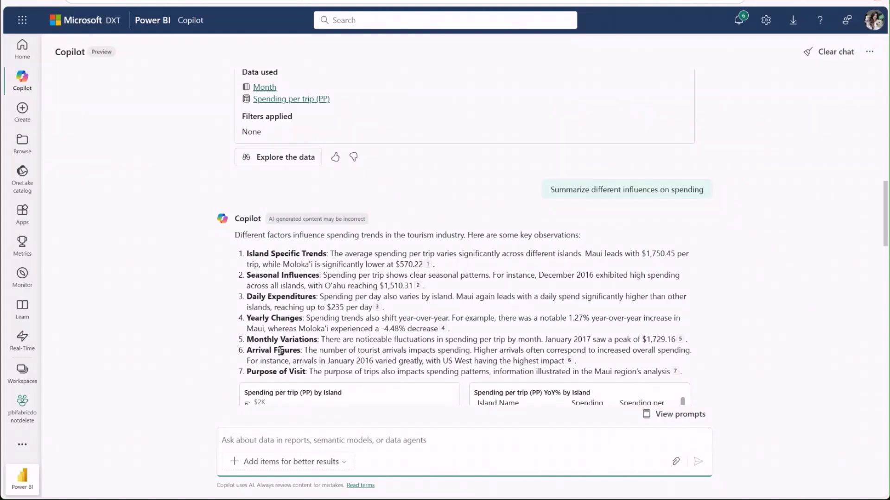
pyautogui.scroll(-4, 280, 267)
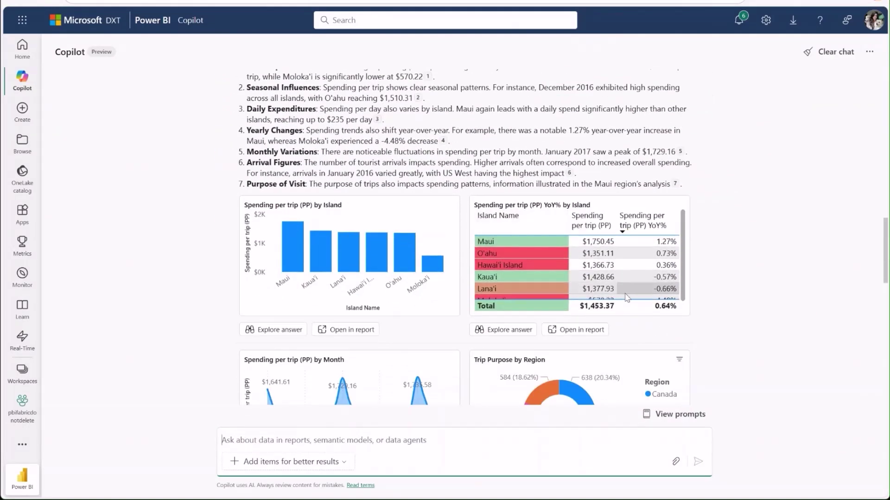
pyautogui.scroll(-2, 351, 275)
pyautogui.scroll(-10, 351, 275)
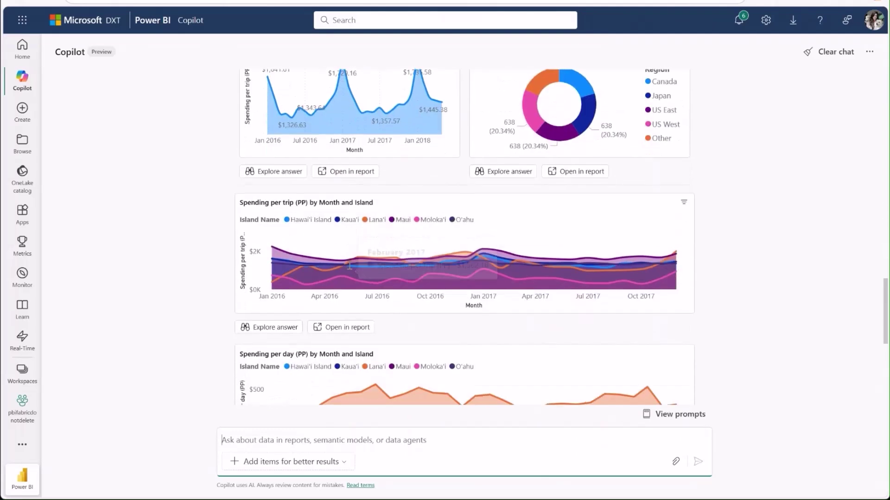
pyautogui.scroll(-3, 349, 270)
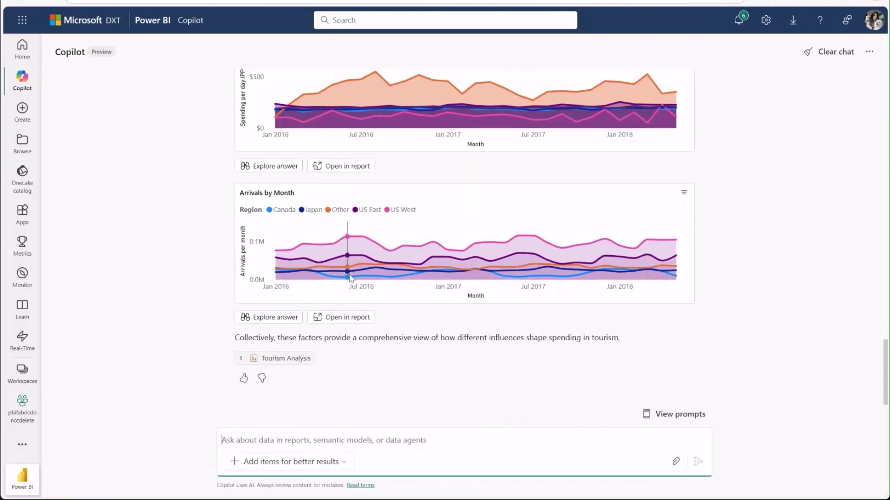
pyautogui.scroll(12, 573, 337)
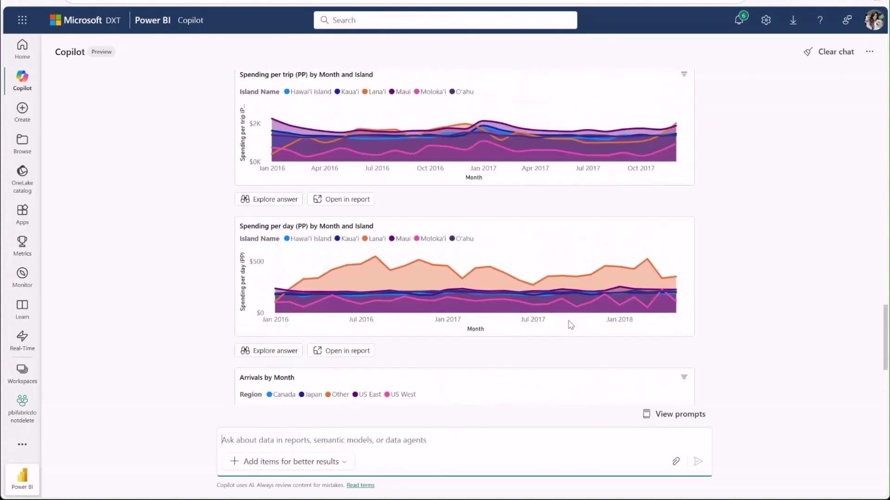
pyautogui.scroll(4, 570, 322)
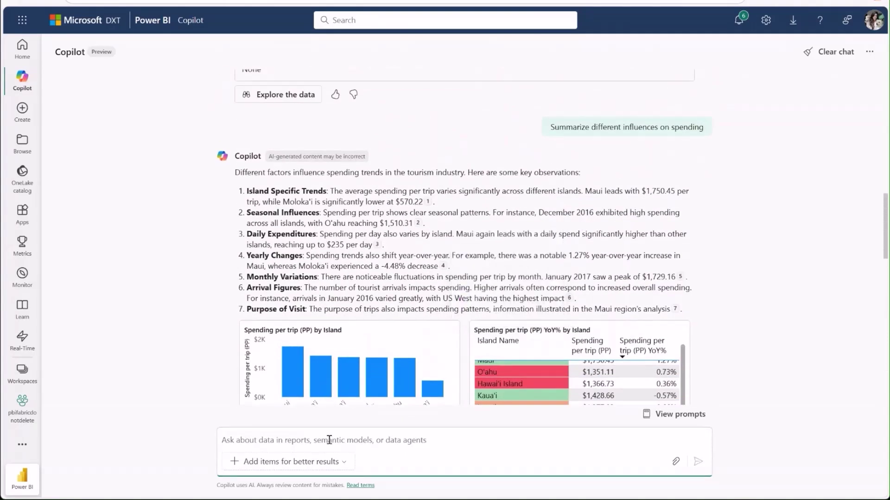
pyautogui.write('Which is the best route on mount rainier?')
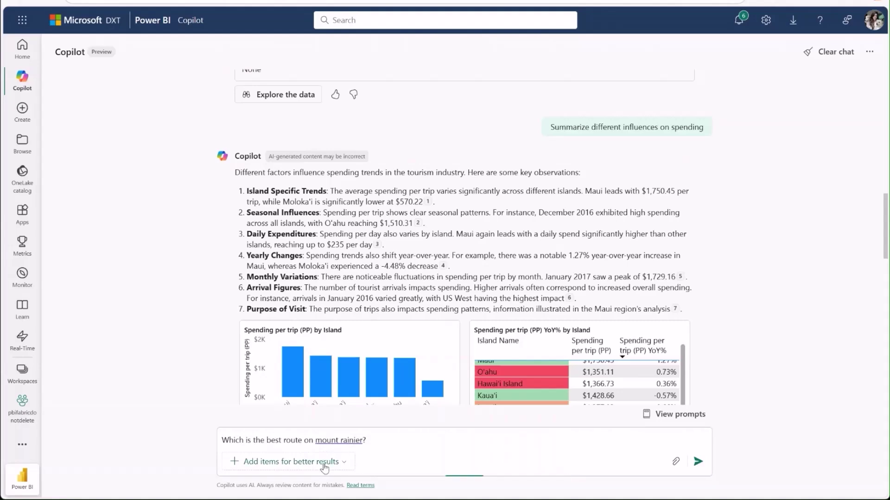
# Attach the Rainier climbs report to the Copilot question
pyautogui.click(287, 462)
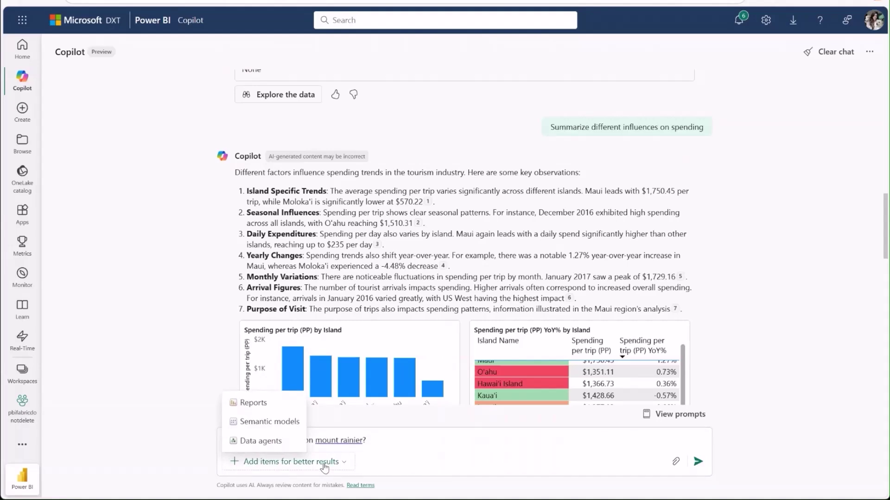
pyautogui.click(254, 403)
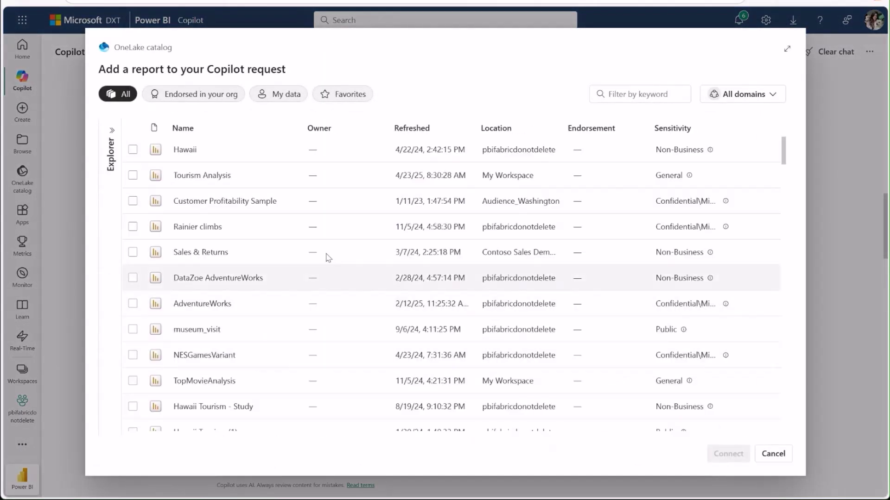
pyautogui.click(278, 226)
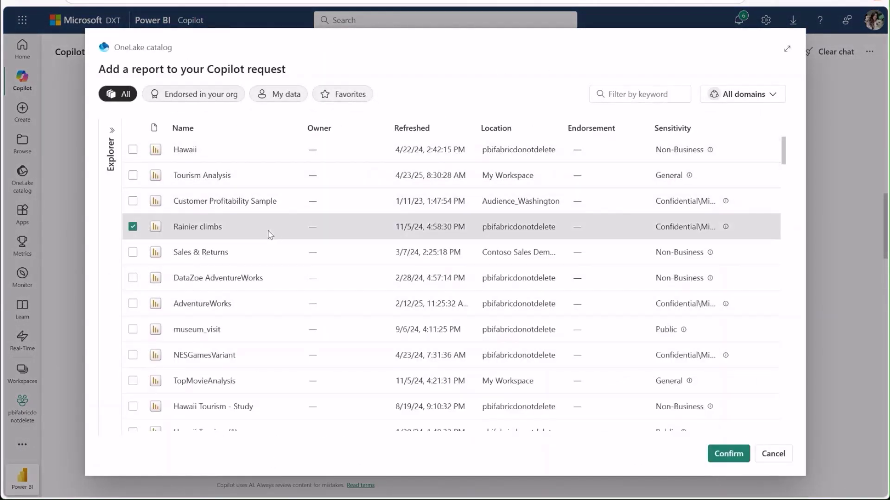
pyautogui.click(728, 454)
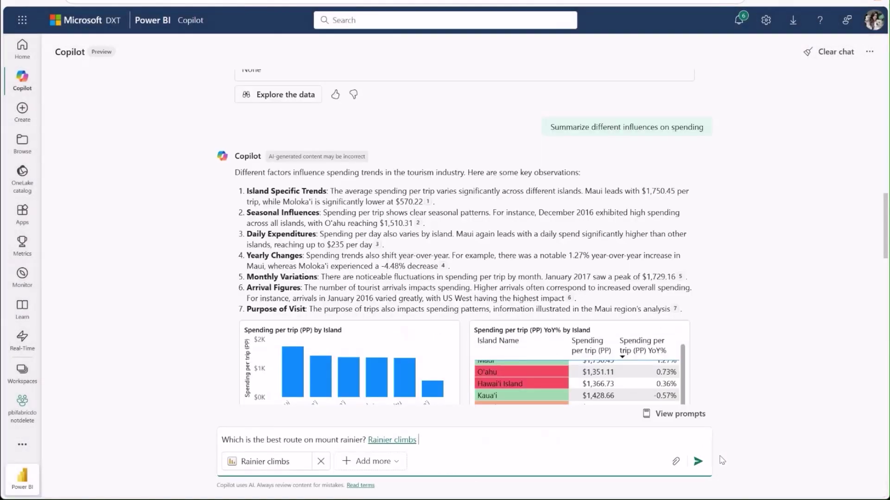
# Send the Mount Rainier route question and view the Disappointment Cleaver answer
pyautogui.click(698, 461)
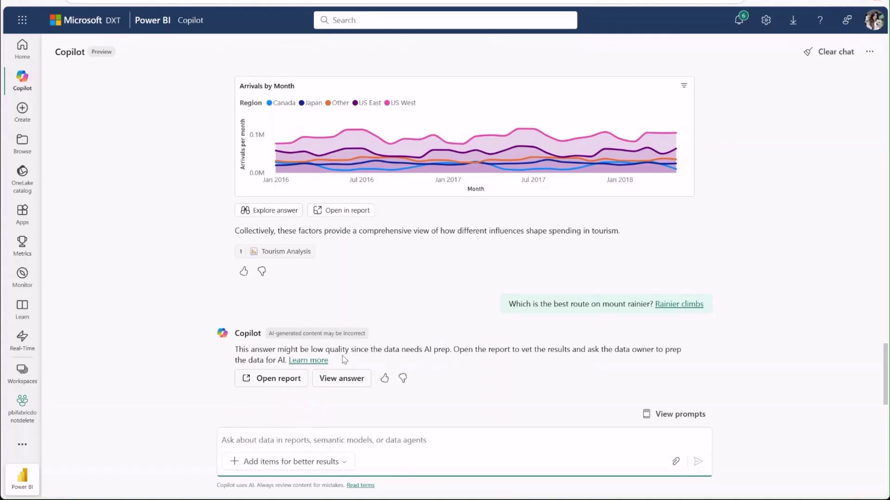
pyautogui.click(345, 379)
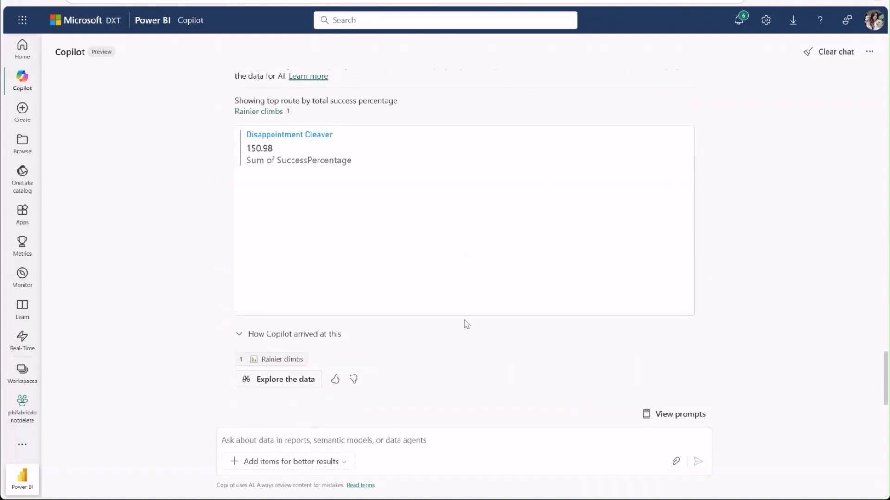
pyautogui.scroll(2, 465, 322)
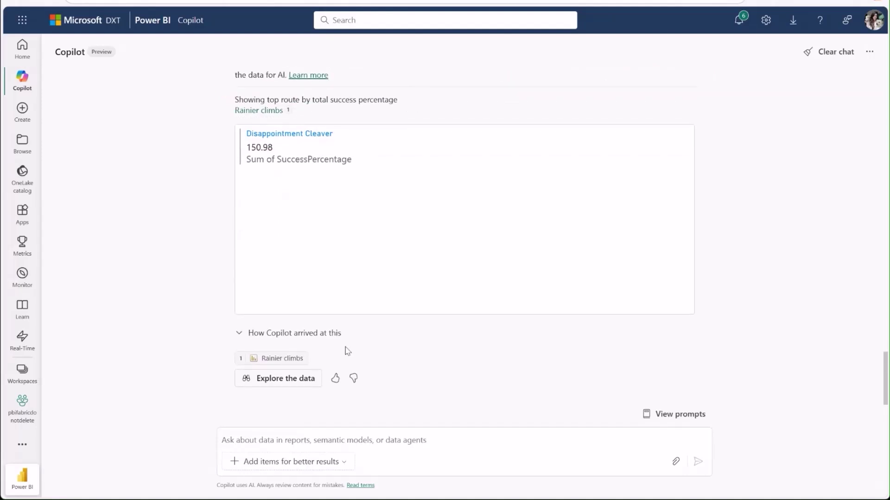
pyautogui.click(345, 443)
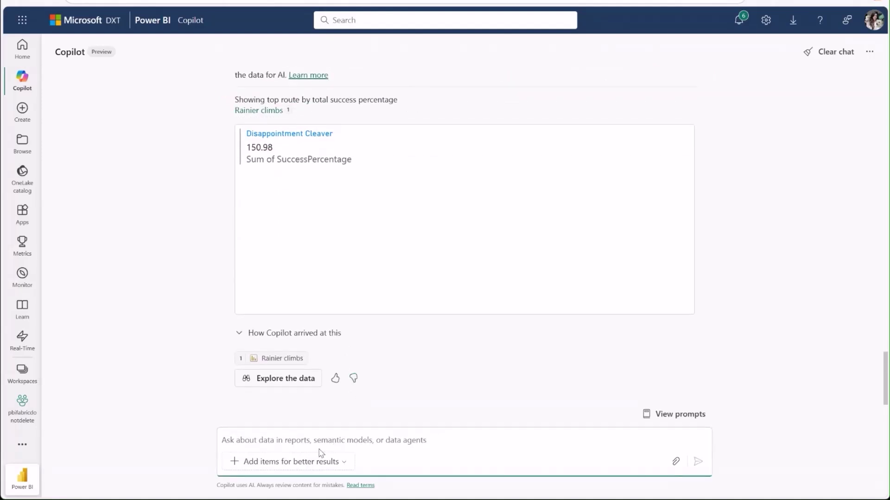
# Attach the game-review data agent to the Copilot question
pyautogui.click(298, 463)
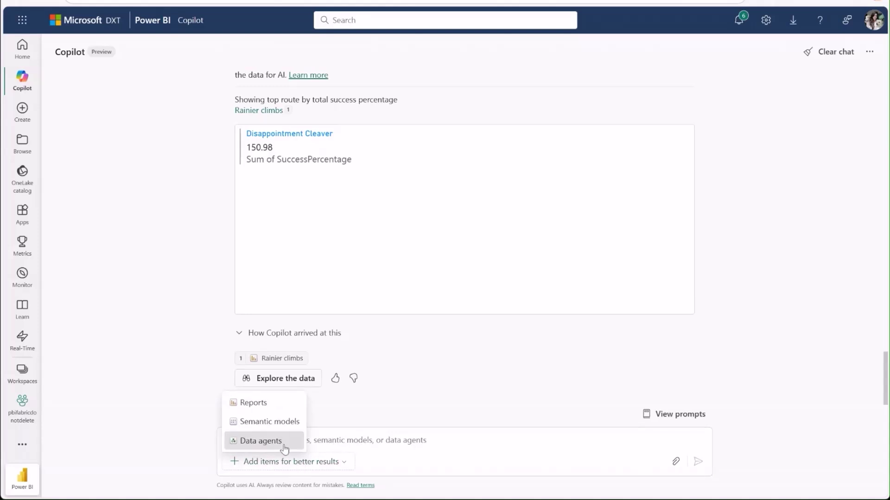
pyautogui.click(260, 441)
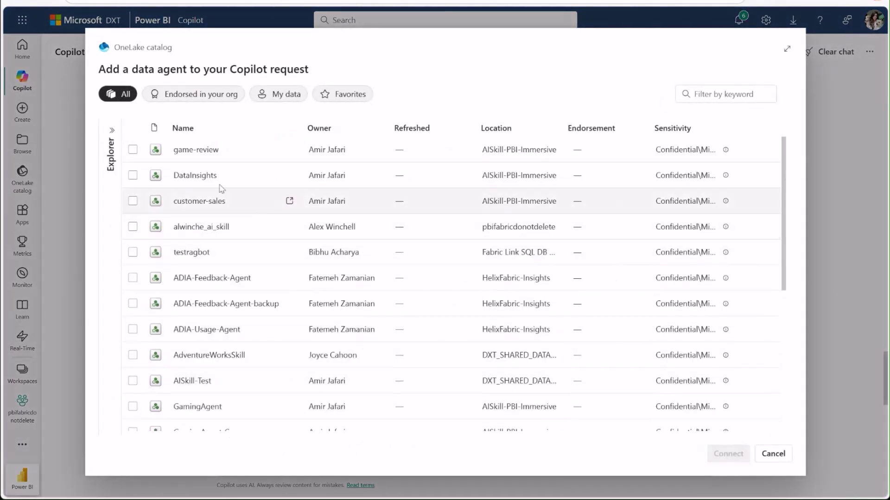
pyautogui.click(204, 149)
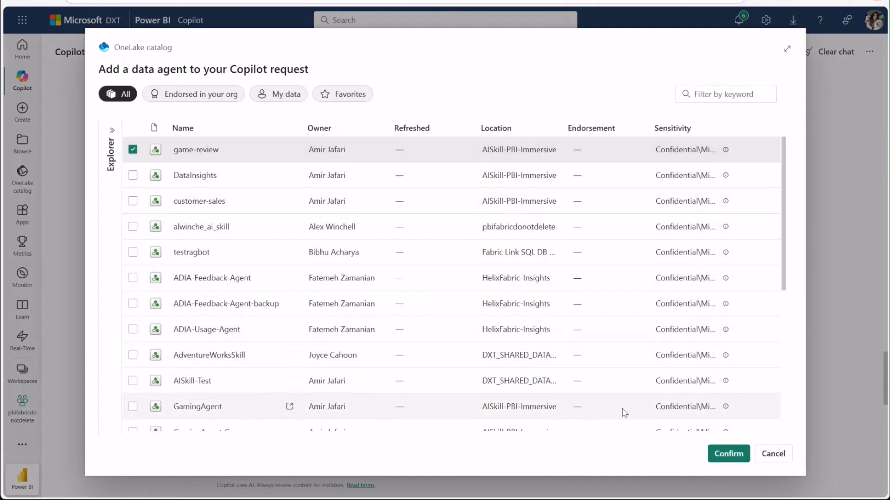
pyautogui.click(729, 455)
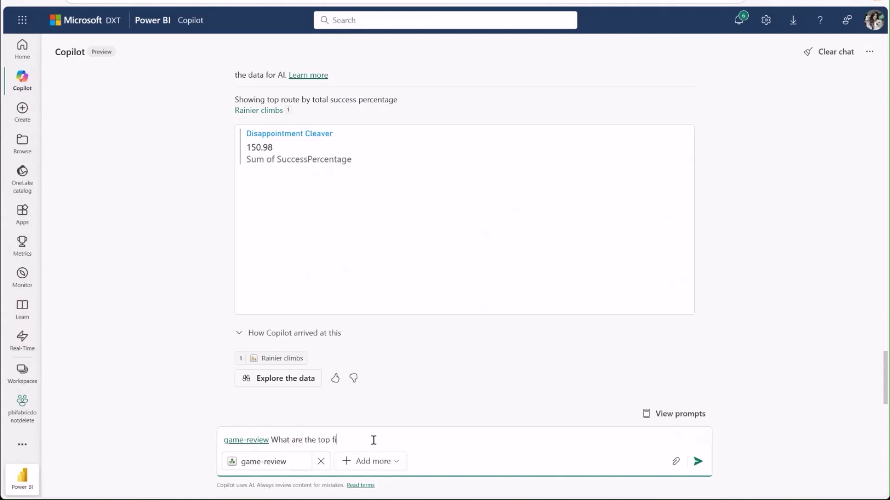
# Ask 'What are the top five best selling games?' and review the ranked list led by Wii Sports
pyautogui.write('What are the top five best selling games?')
pyautogui.press('Return')
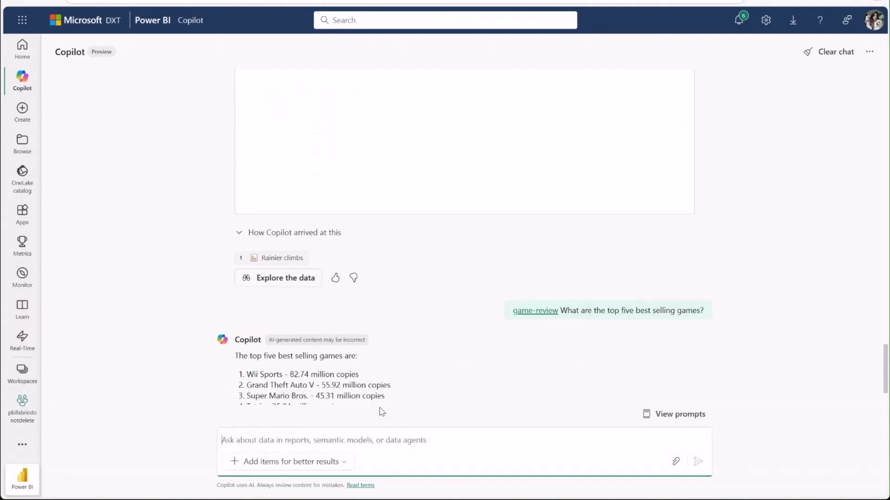
pyautogui.scroll(-2, 370, 382)
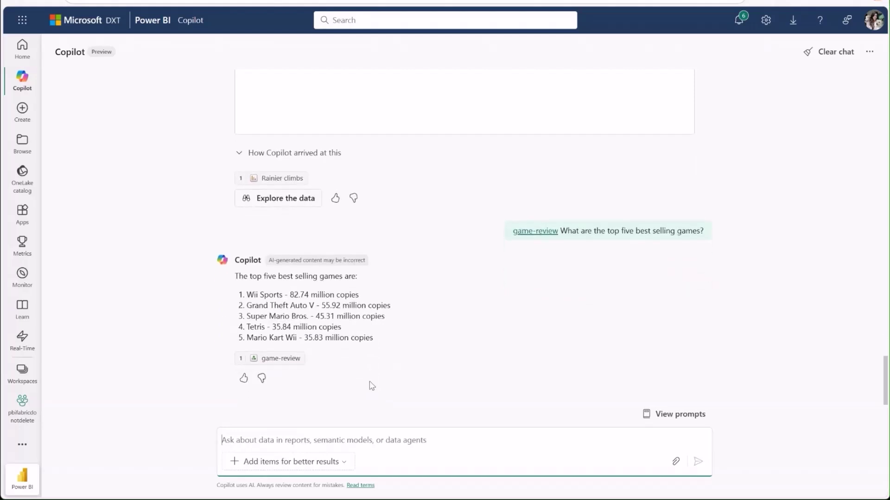